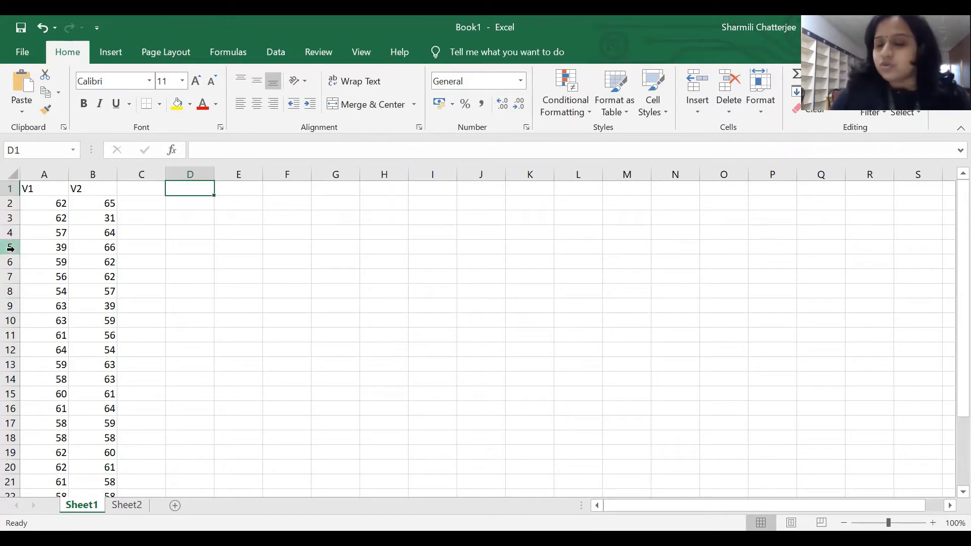
Enable the Analysis ToolPak and Analysis ToolPak - VBA add-ins through Excel Options
{"action": "left_click", "coordinate": [25, 52]}
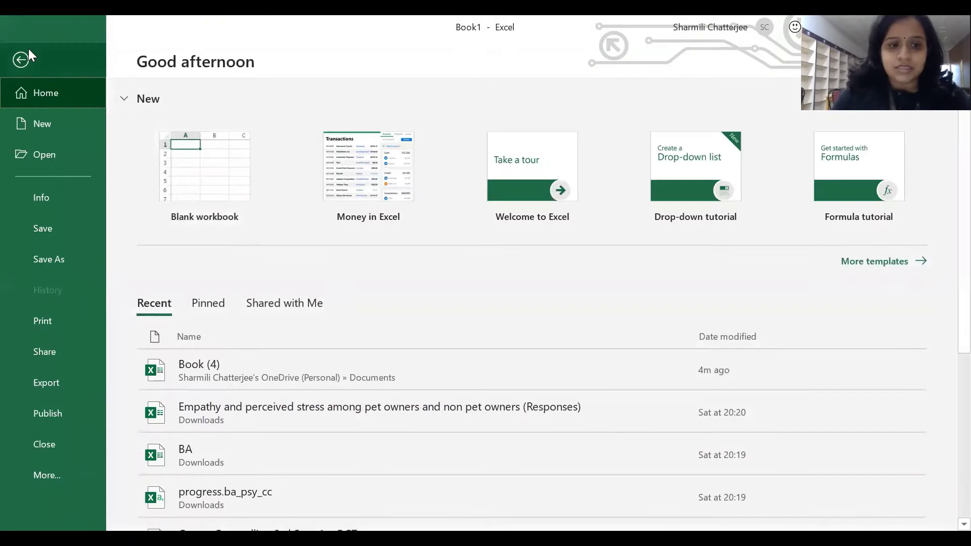
{"action": "left_click", "coordinate": [75, 474]}
{"action": "key", "text": "Escape"}
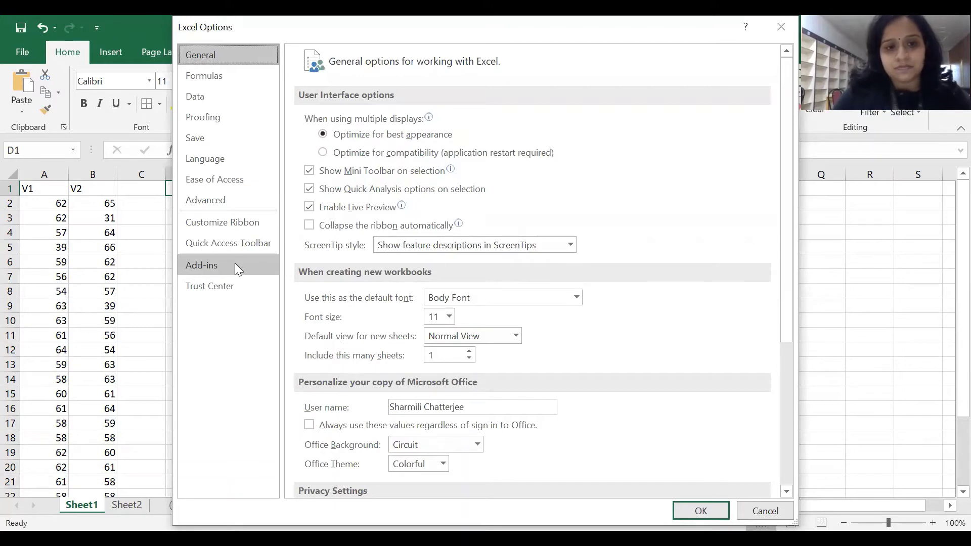
{"action": "left_click", "coordinate": [201, 264]}
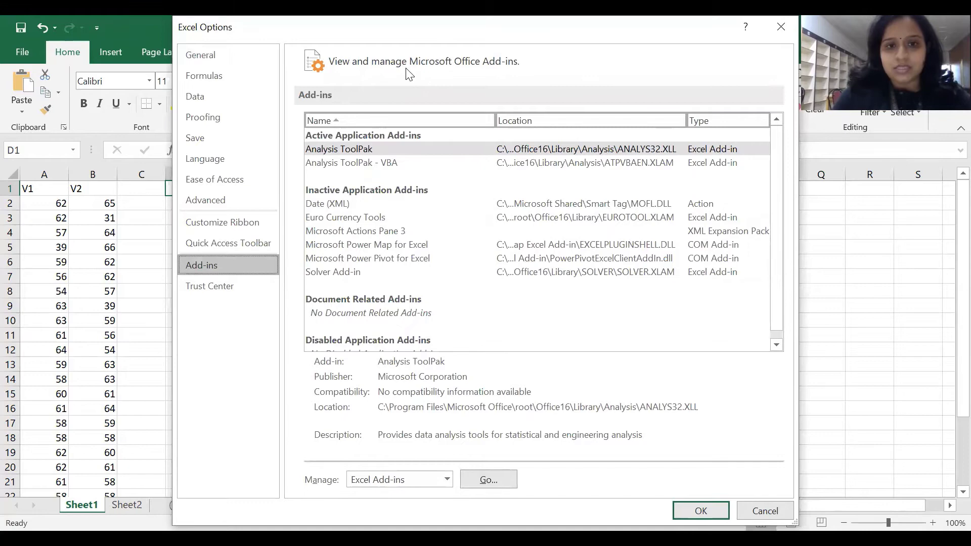
{"action": "left_click", "coordinate": [503, 477]}
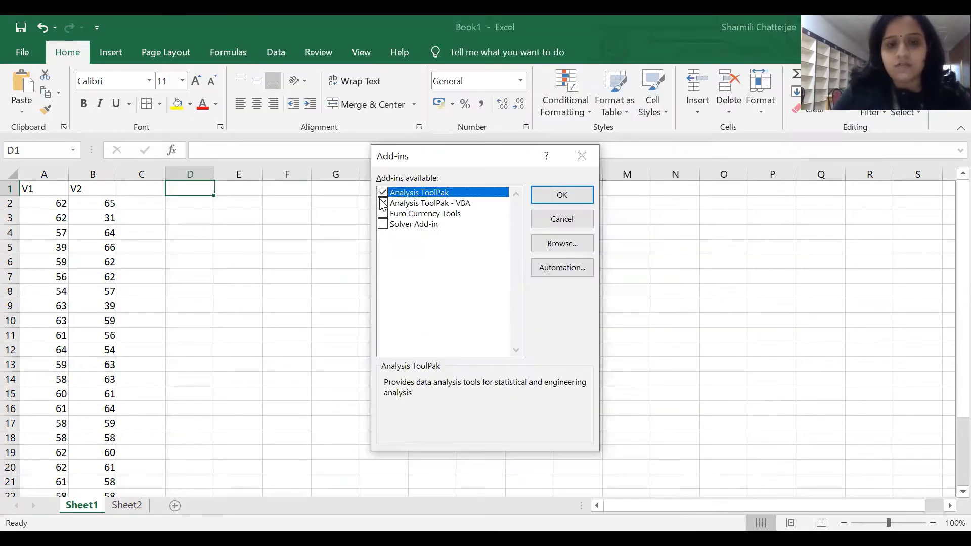
{"action": "left_click", "coordinate": [383, 203]}
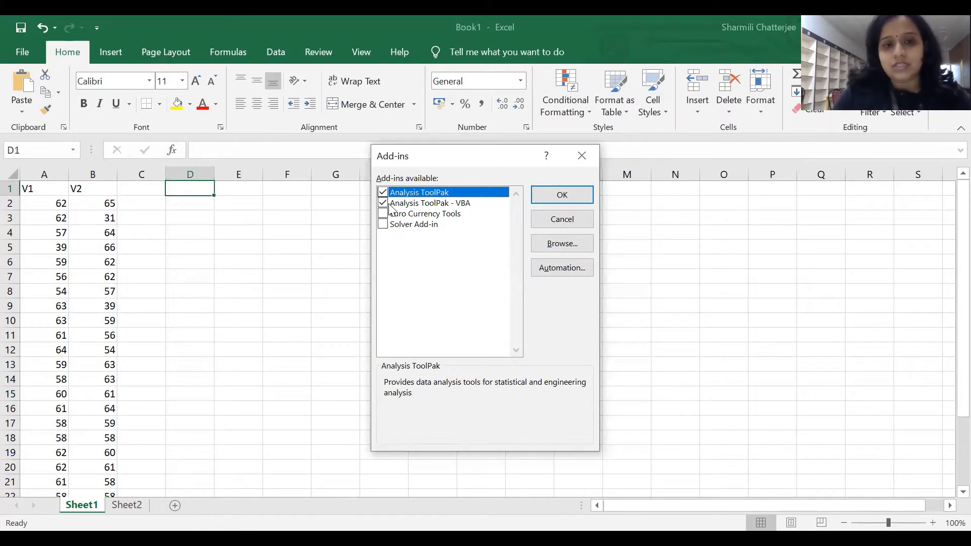
{"action": "left_click", "coordinate": [553, 192]}
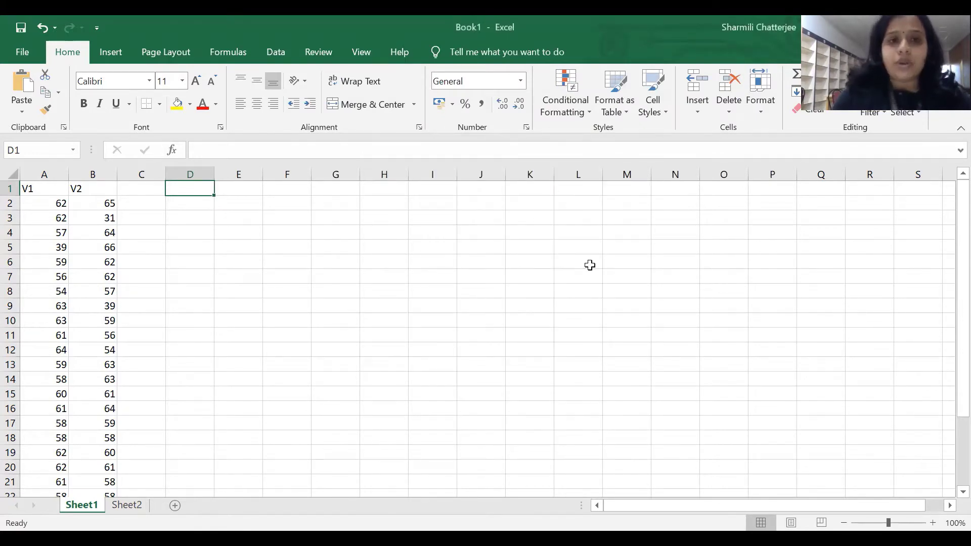
On the Data tab, select the V1 and V2 data in A1:B27
{"action": "left_click", "coordinate": [286, 52]}
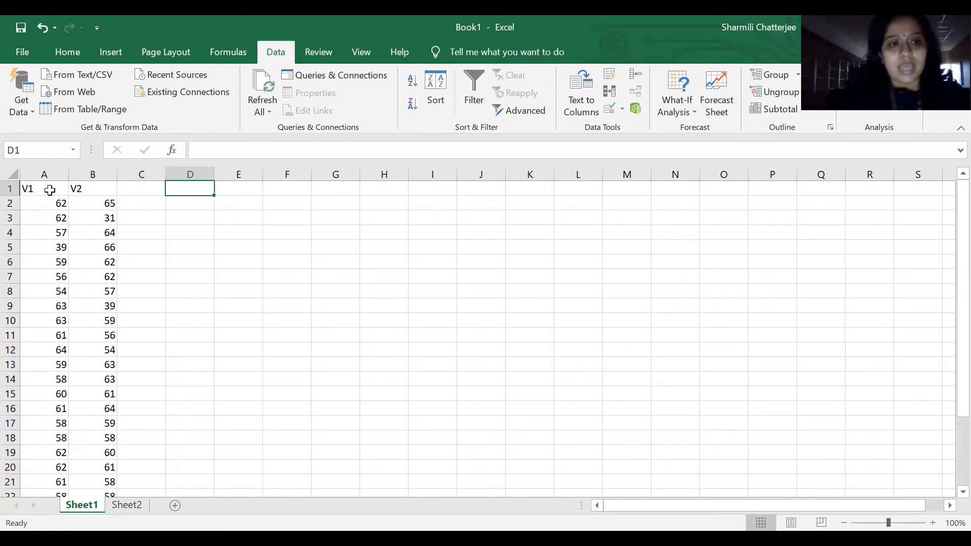
{"action": "left_click_drag", "start_coordinate": [50, 191], "coordinate": [109, 466]}
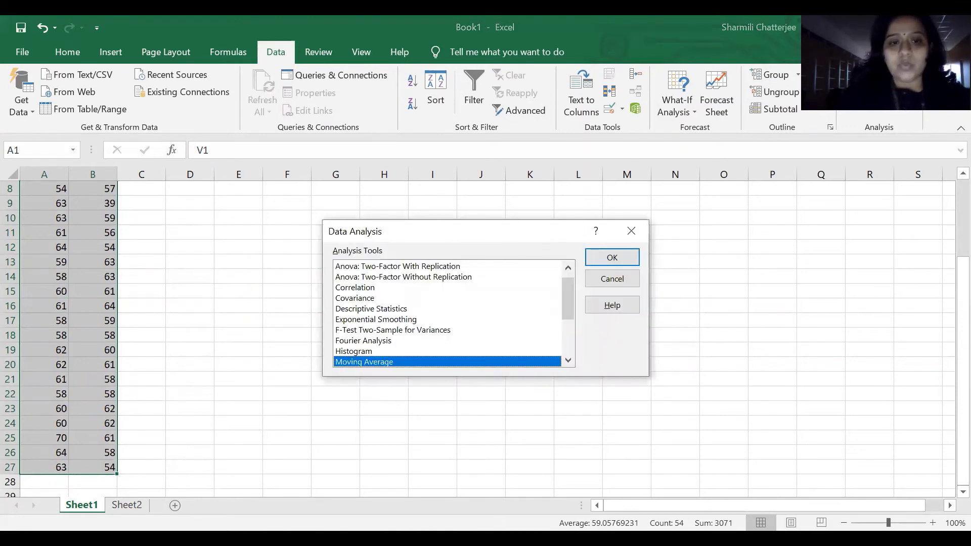
Start Descriptive Statistics with input range A1:B27 and labels in the first row
{"action": "left_click", "coordinate": [357, 308]}
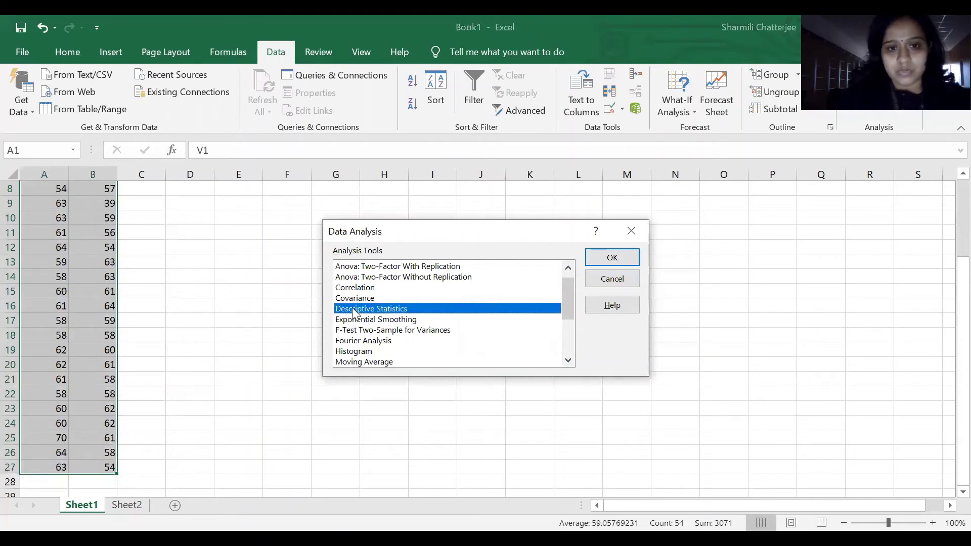
{"action": "left_click", "coordinate": [627, 254]}
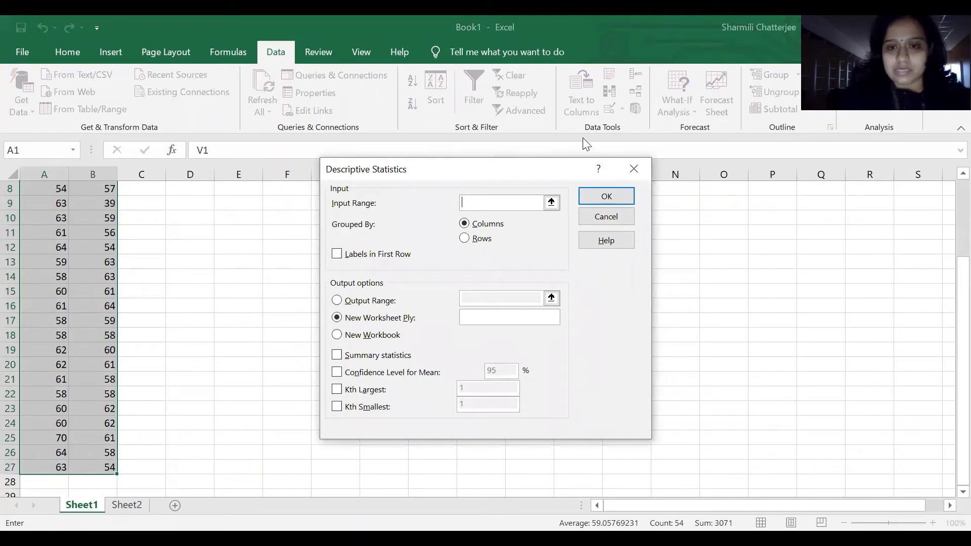
{"action": "left_click", "coordinate": [551, 202]}
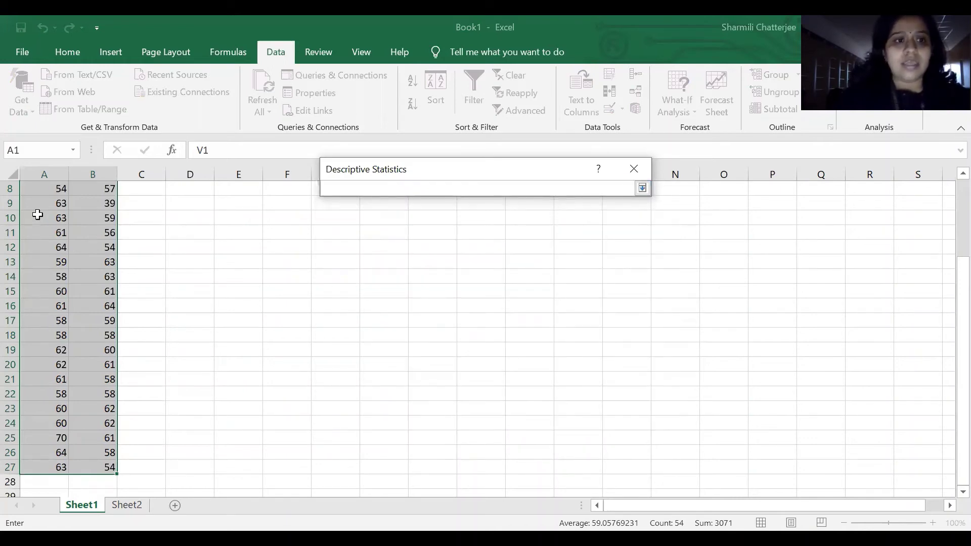
{"action": "key", "text": "ctrl+Home"}
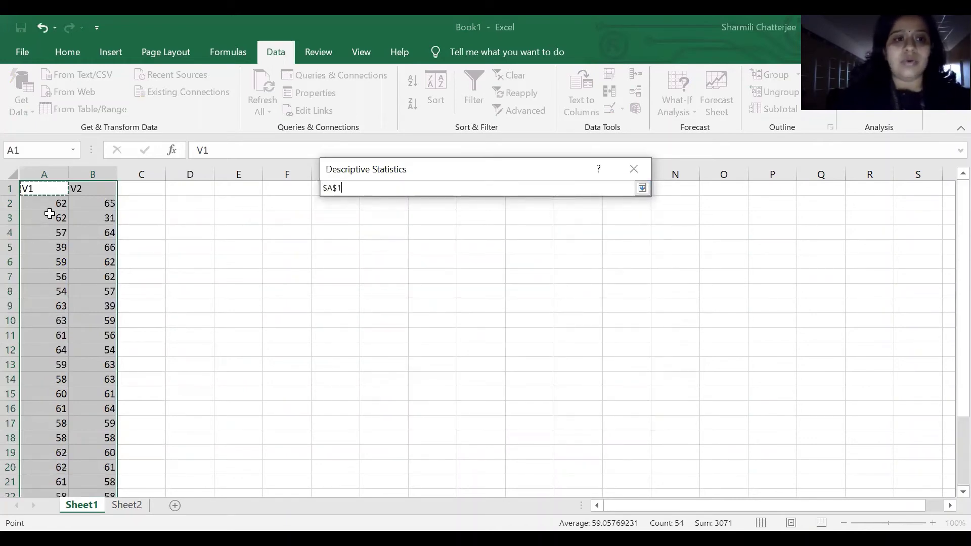
{"action": "left_click_drag", "start_coordinate": [48, 191], "coordinate": [95, 469]}
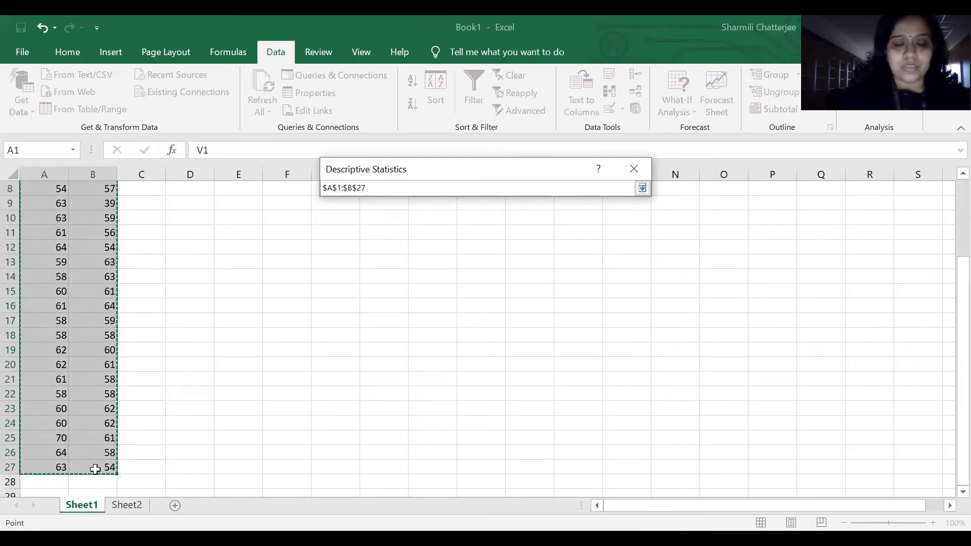
{"action": "left_click", "coordinate": [643, 187]}
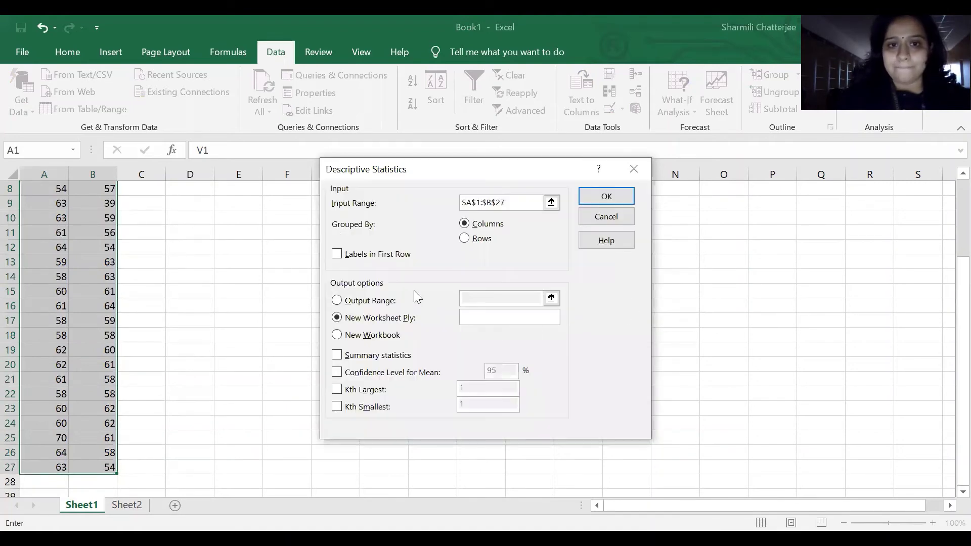
{"action": "left_click", "coordinate": [338, 255]}
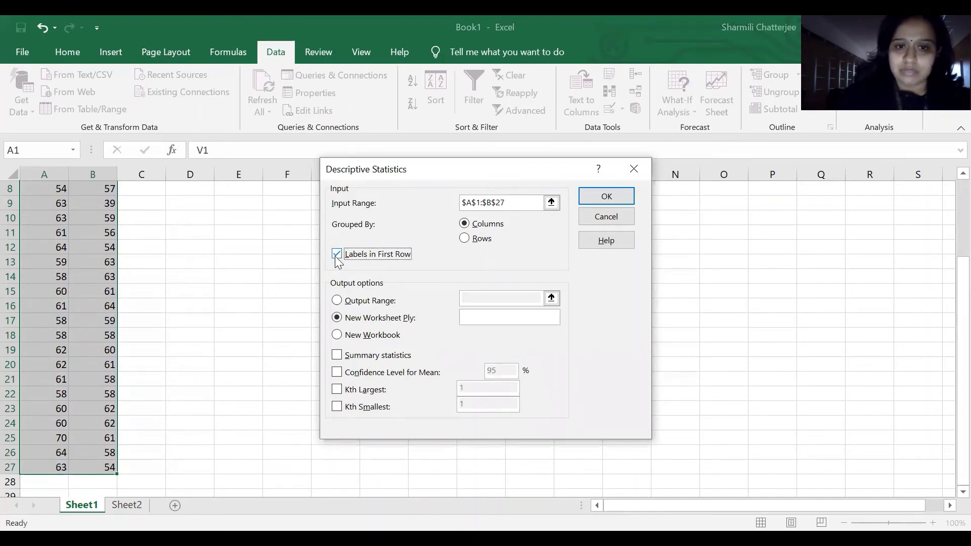
Output the summary statistics to cell F4 on this sheet and run the analysis
{"action": "left_click", "coordinate": [336, 301]}
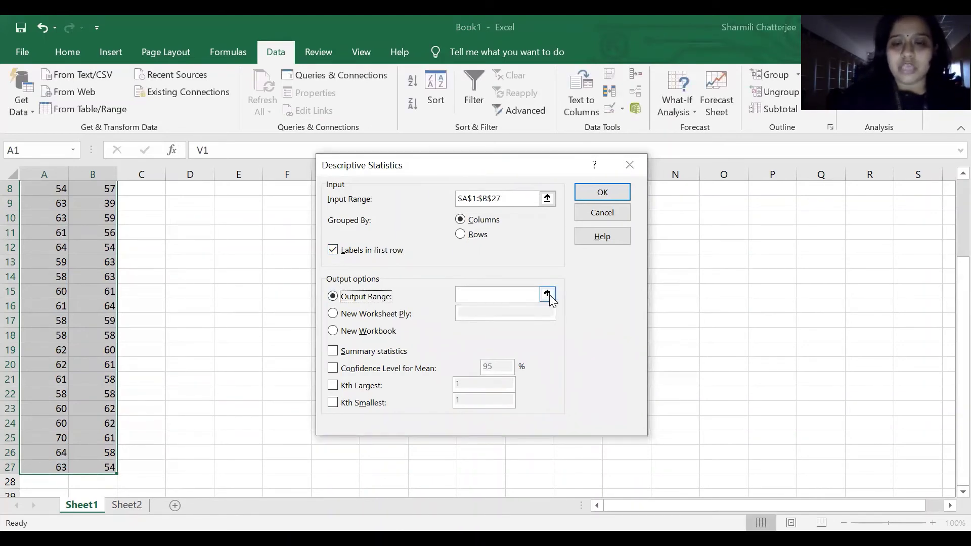
{"action": "left_click", "coordinate": [548, 294]}
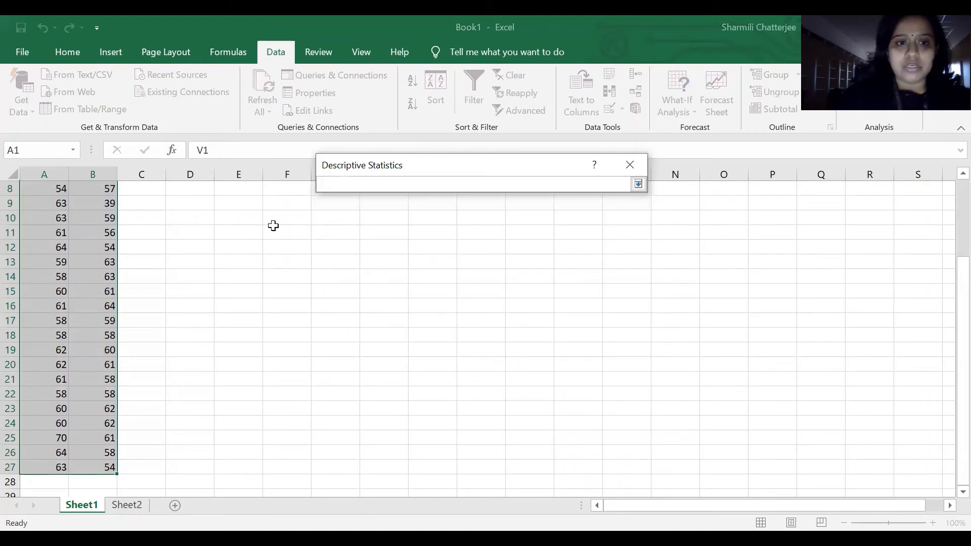
{"action": "type", "text": "$A$1"}
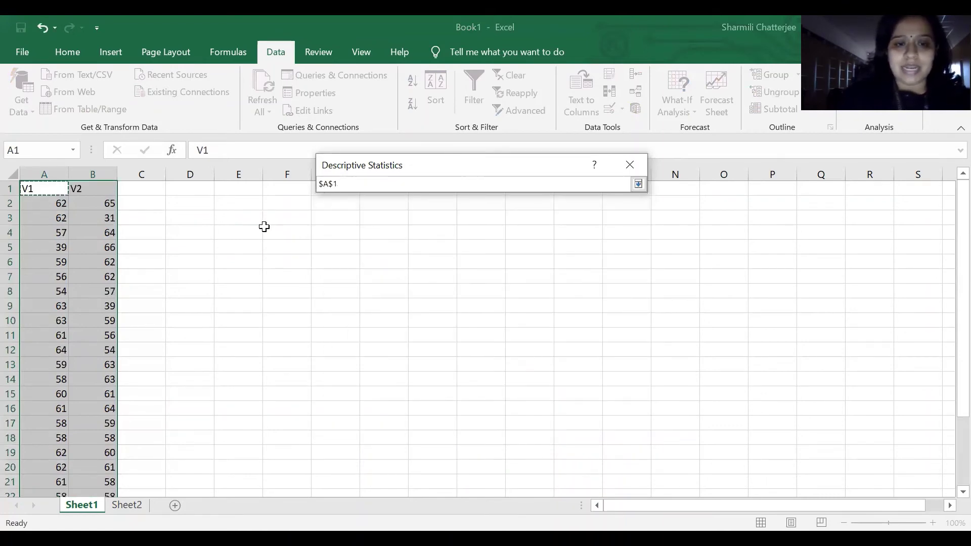
{"action": "left_click", "coordinate": [280, 232]}
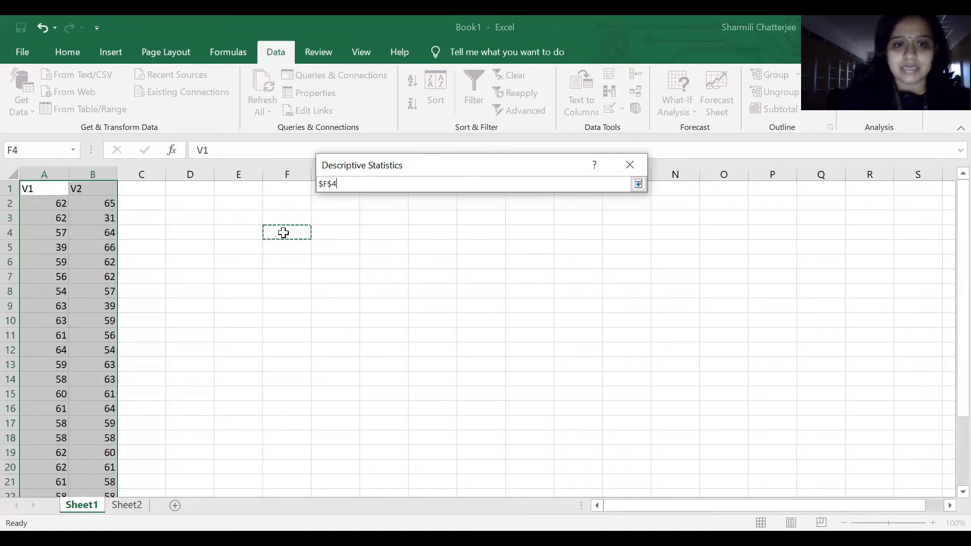
{"action": "left_click", "coordinate": [638, 184]}
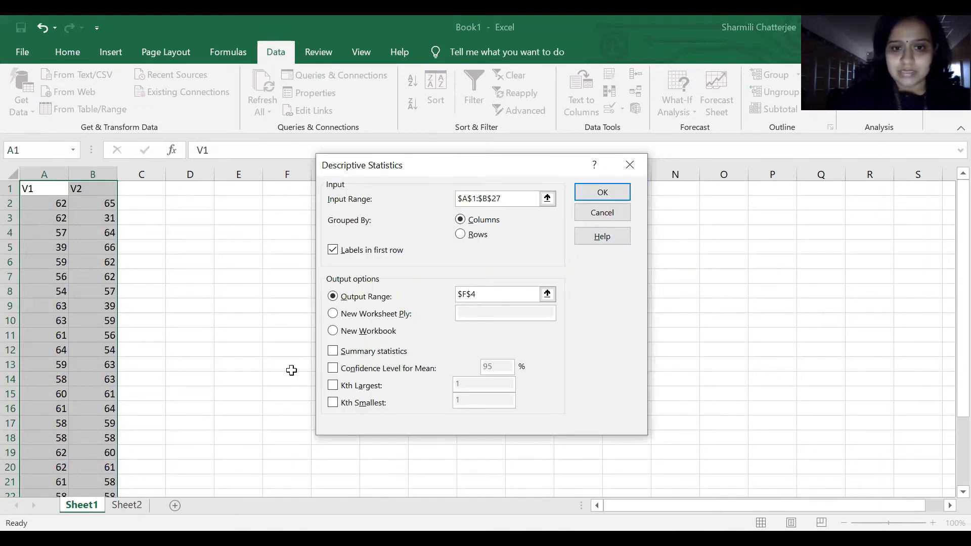
{"action": "left_click", "coordinate": [333, 350]}
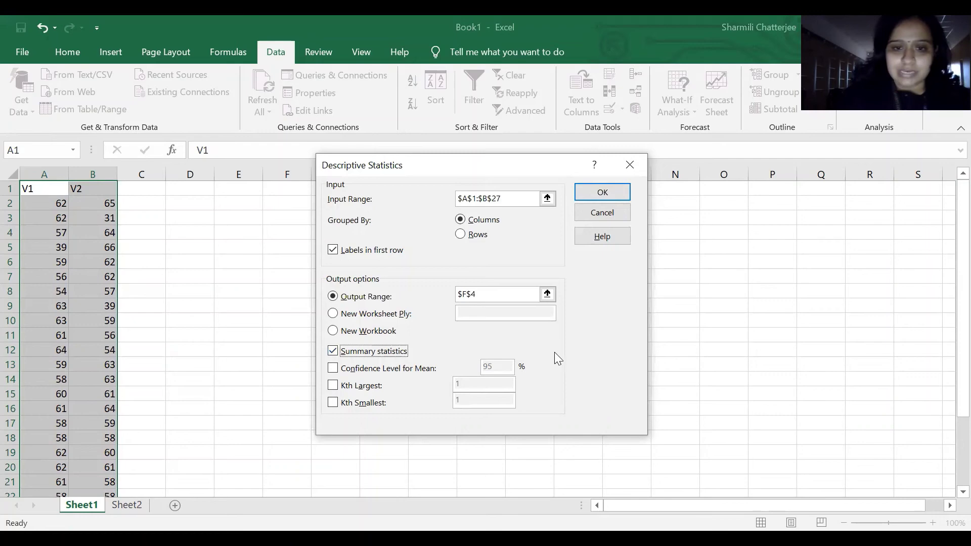
{"action": "left_click", "coordinate": [620, 190]}
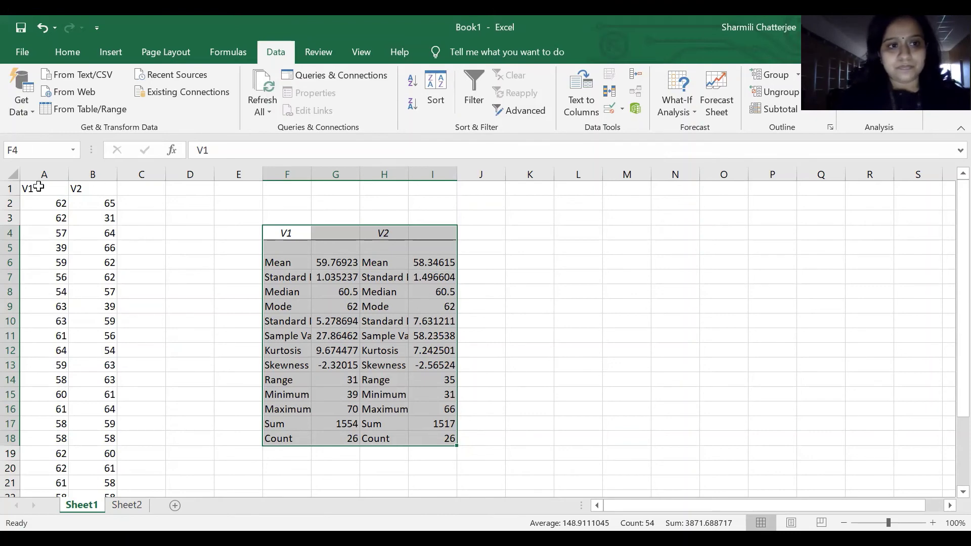
{"action": "left_click_drag", "start_coordinate": [42, 175], "coordinate": [96, 175]}
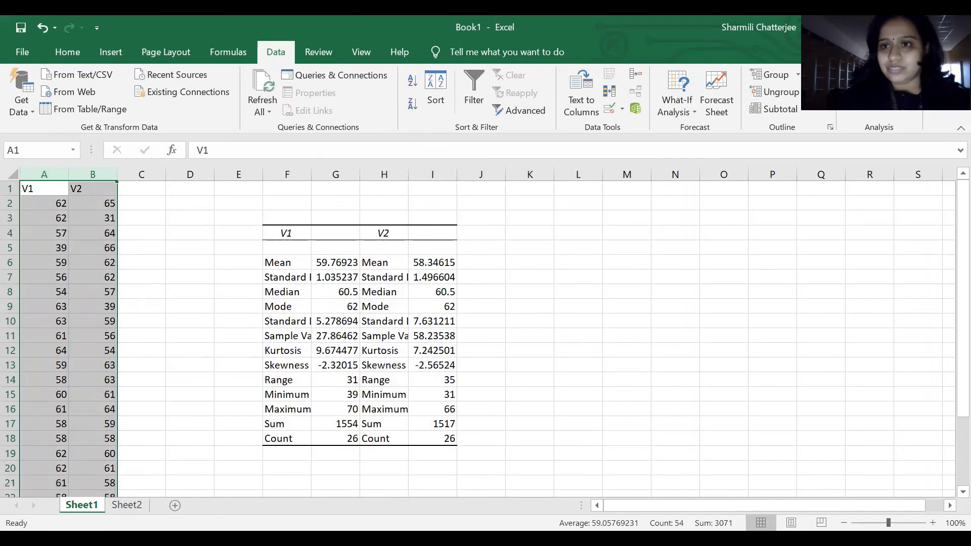
Start a Correlation analysis on input range A1:B27 with labels in the first row
{"action": "left_click", "coordinate": [880, 93]}
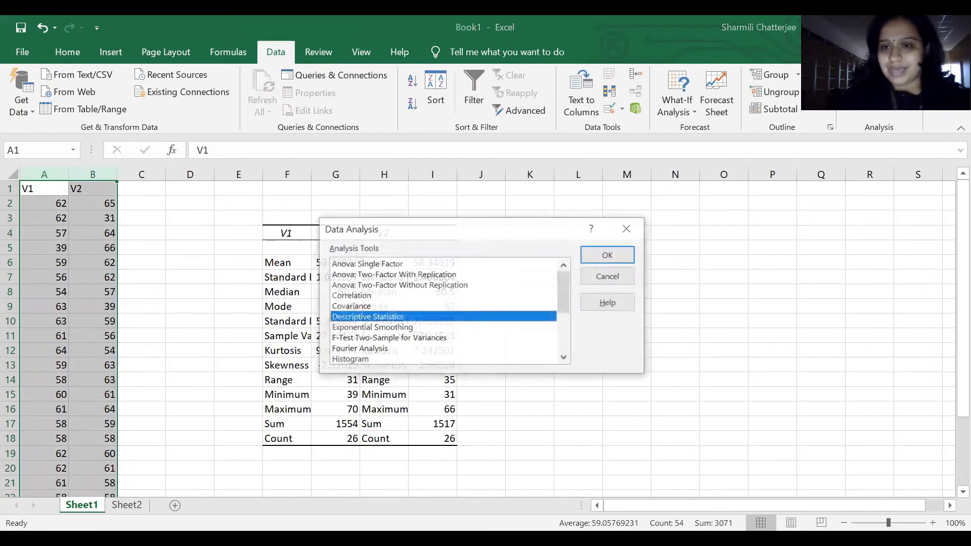
{"action": "left_click", "coordinate": [356, 295]}
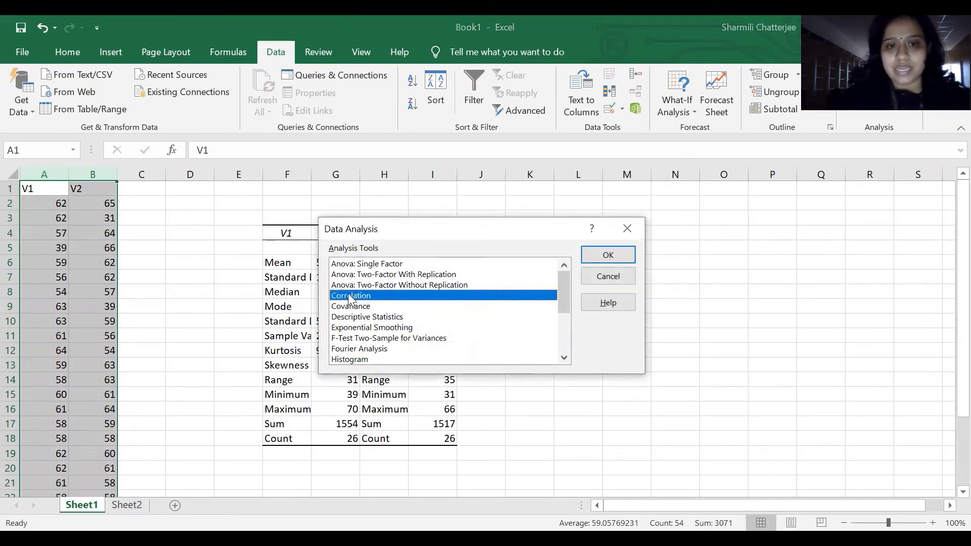
{"action": "left_click", "coordinate": [624, 253]}
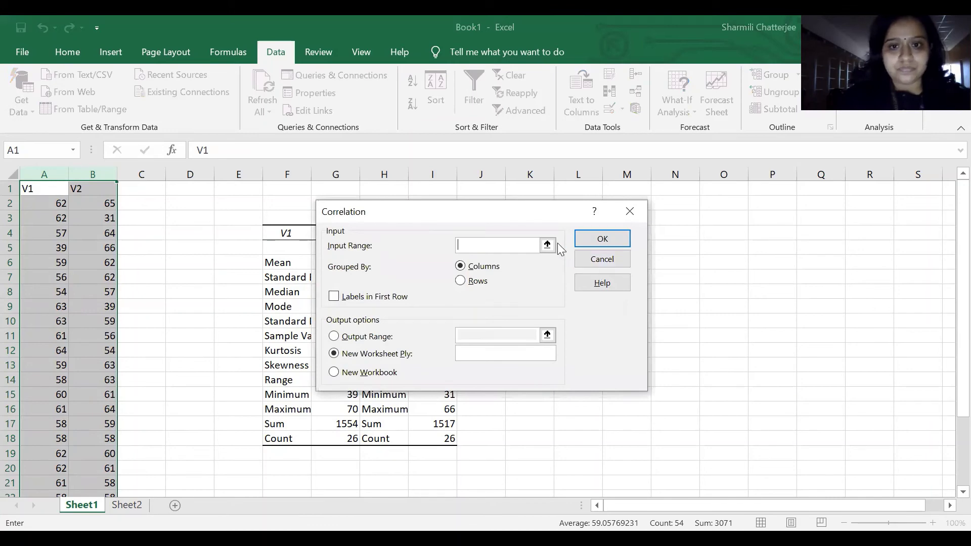
{"action": "left_click", "coordinate": [547, 246]}
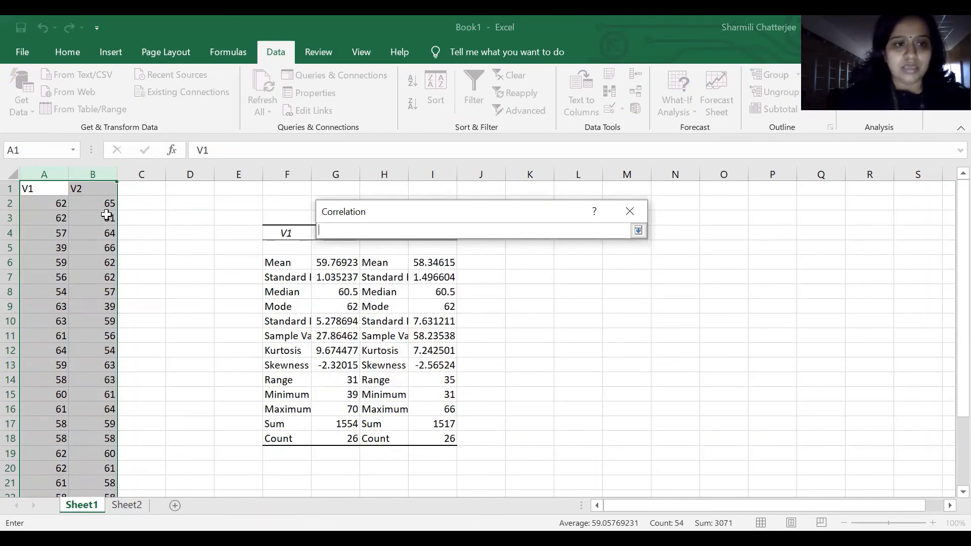
{"action": "left_click_drag", "start_coordinate": [45, 189], "coordinate": [104, 453]}
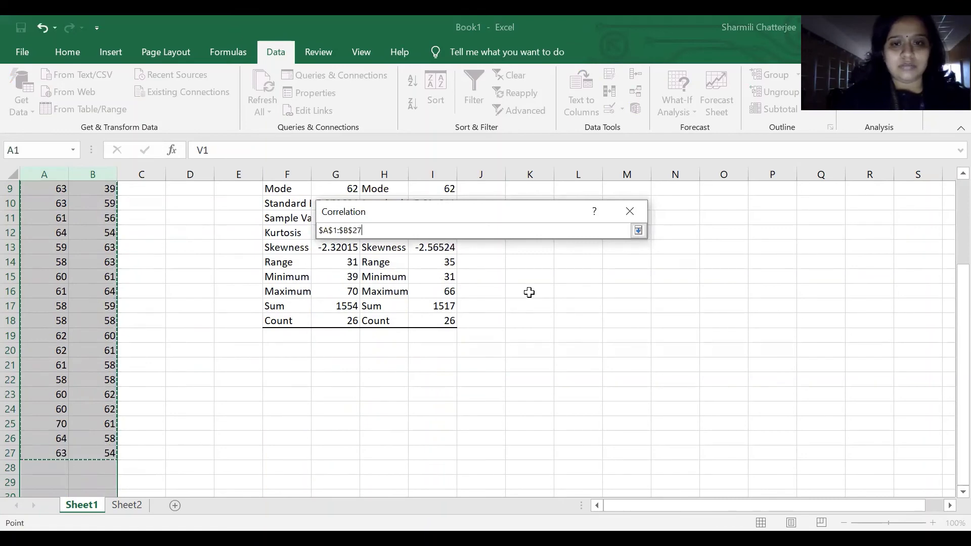
{"action": "left_click", "coordinate": [638, 230]}
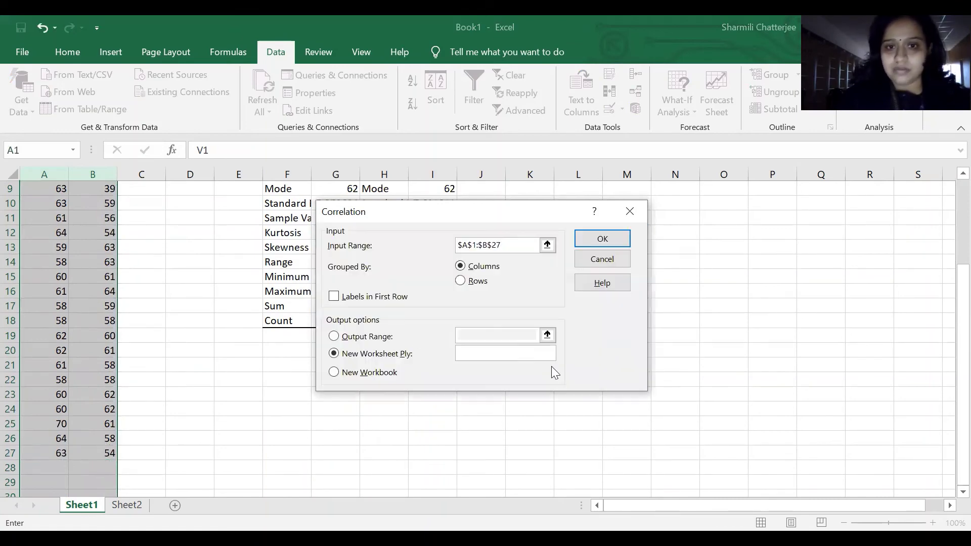
{"action": "left_click", "coordinate": [334, 297]}
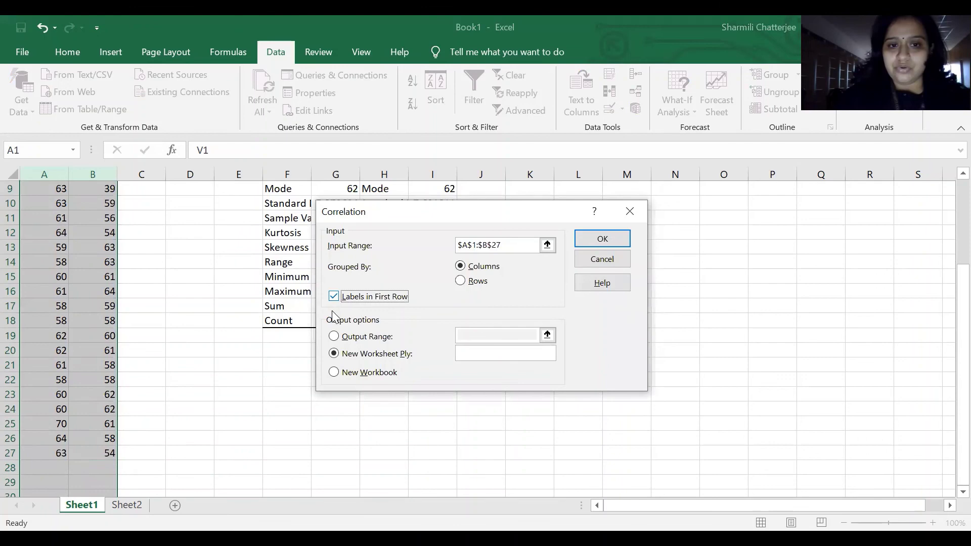
Set the correlation output range to cell F21 and generate the matrix
{"action": "left_click", "coordinate": [336, 337]}
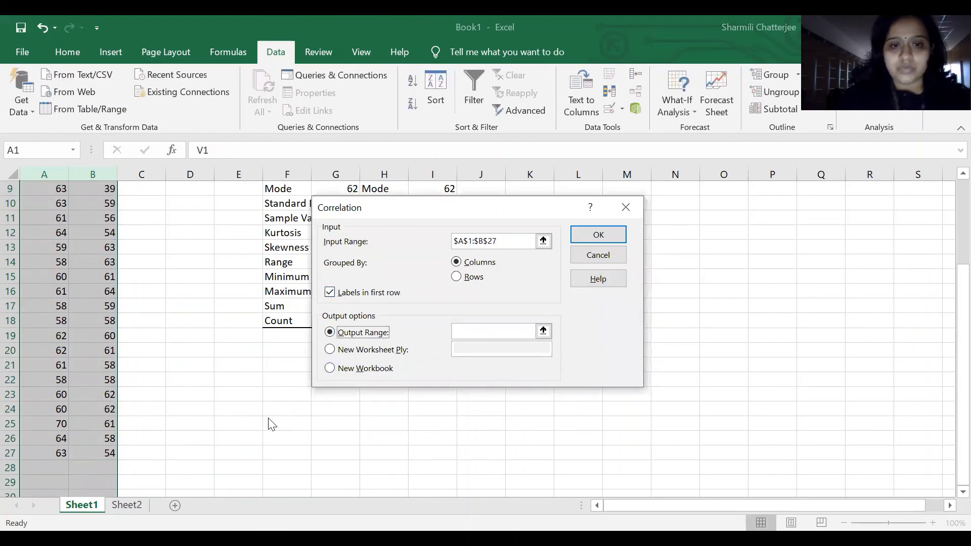
{"action": "left_click", "coordinate": [544, 329]}
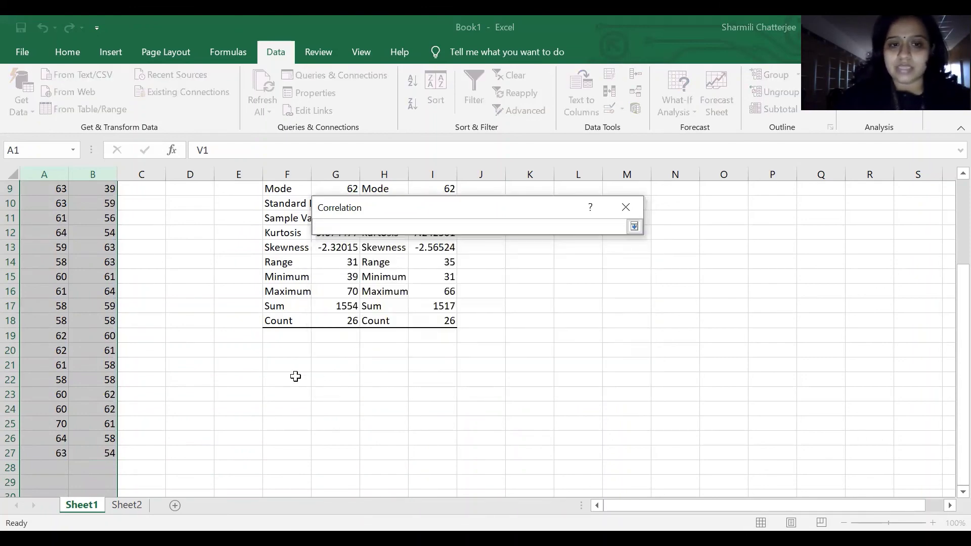
{"action": "left_click", "coordinate": [281, 364]}
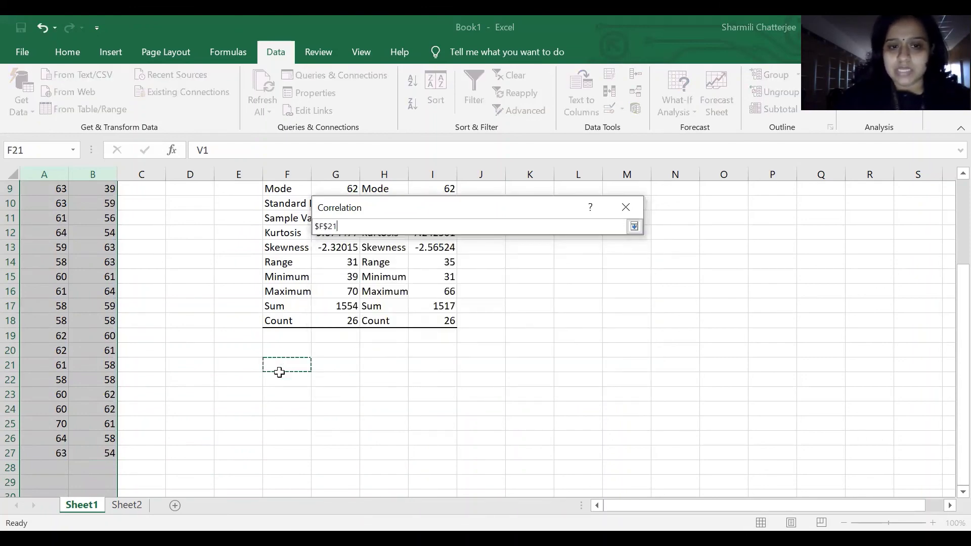
{"action": "left_click", "coordinate": [634, 226]}
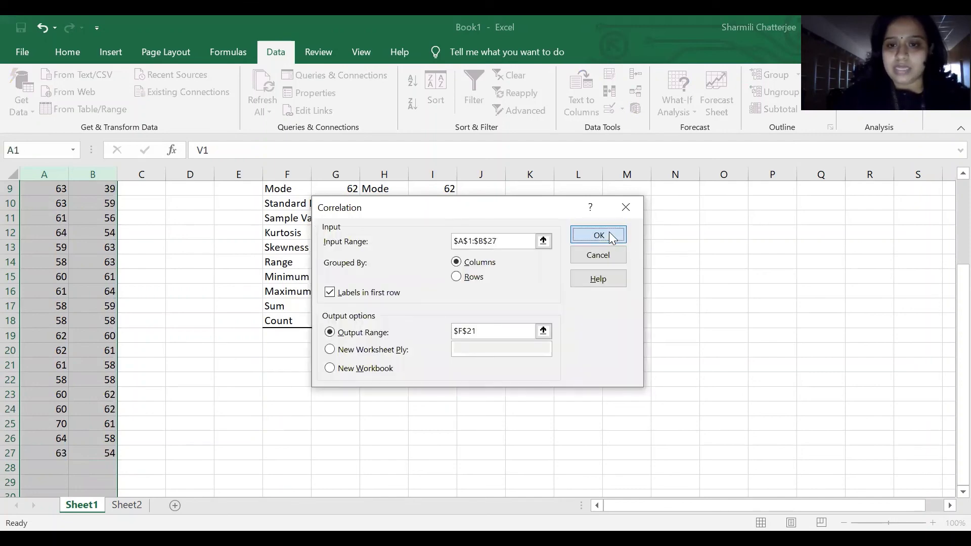
{"action": "left_click", "coordinate": [608, 233]}
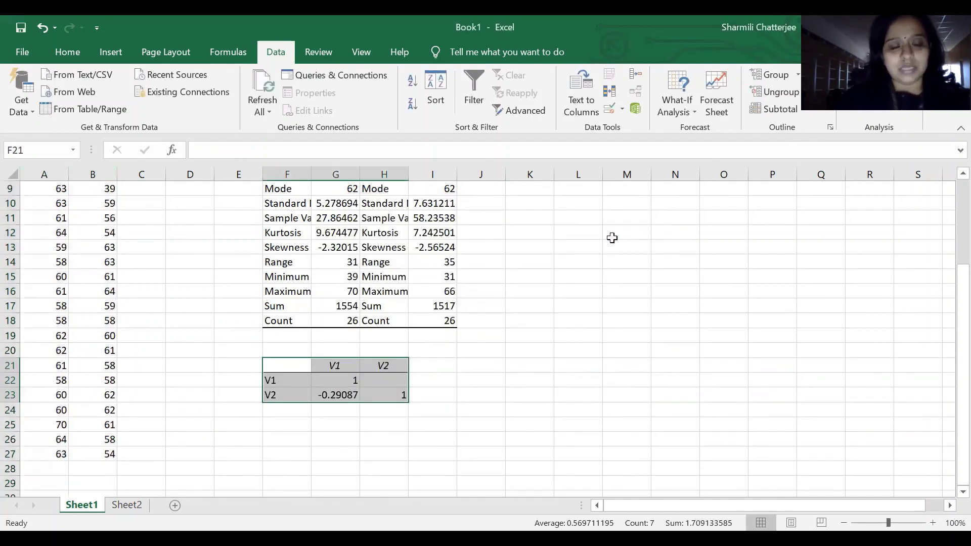